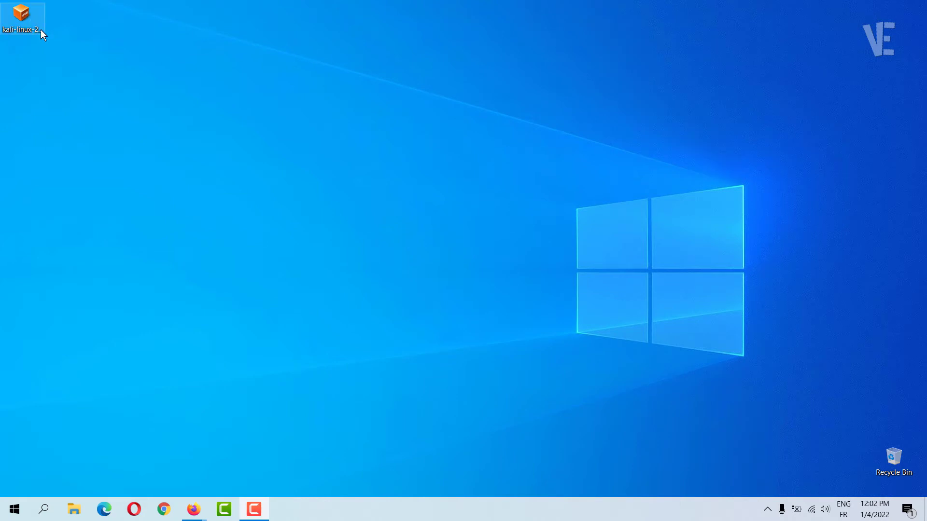
# Inspect the file properties of the kali-linux-2021.4a-virtualbox-amd64.ova file on the desktop, checking its file type and extension.
pyautogui.moveTo(41, 30); pyautogui.dragTo(464, 158)
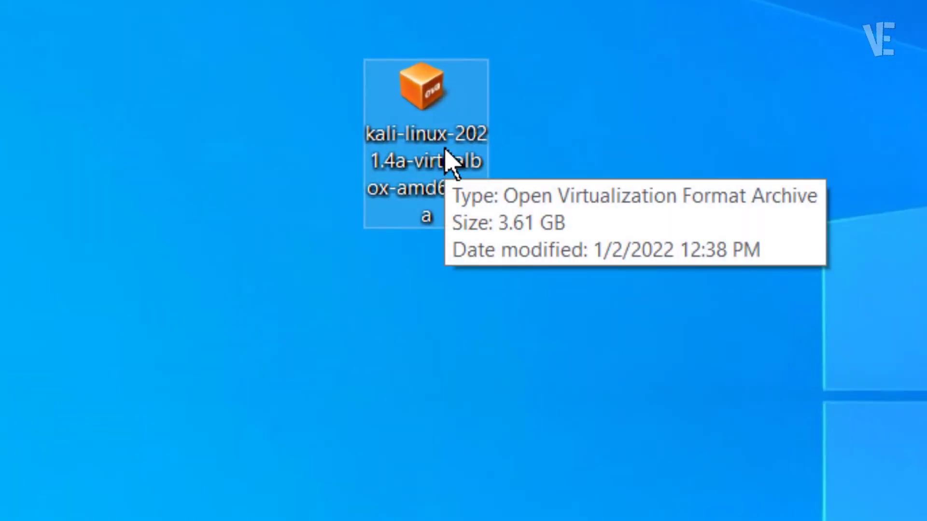
pyautogui.rightClick(444, 150)
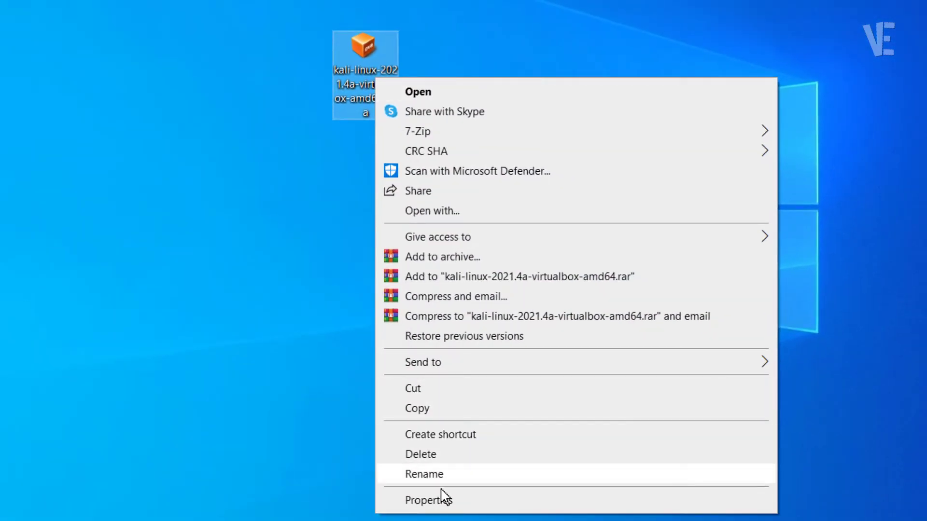
pyautogui.click(443, 497)
pyautogui.moveTo(650, 195); pyautogui.dragTo(516, 192)
pyautogui.moveTo(644, 155); pyautogui.dragTo(590, 155)
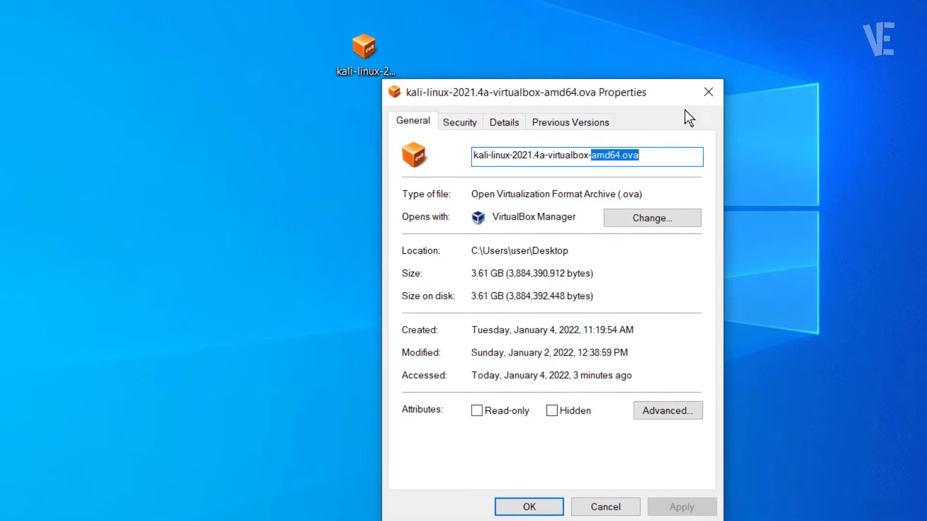
pyautogui.click(709, 92)
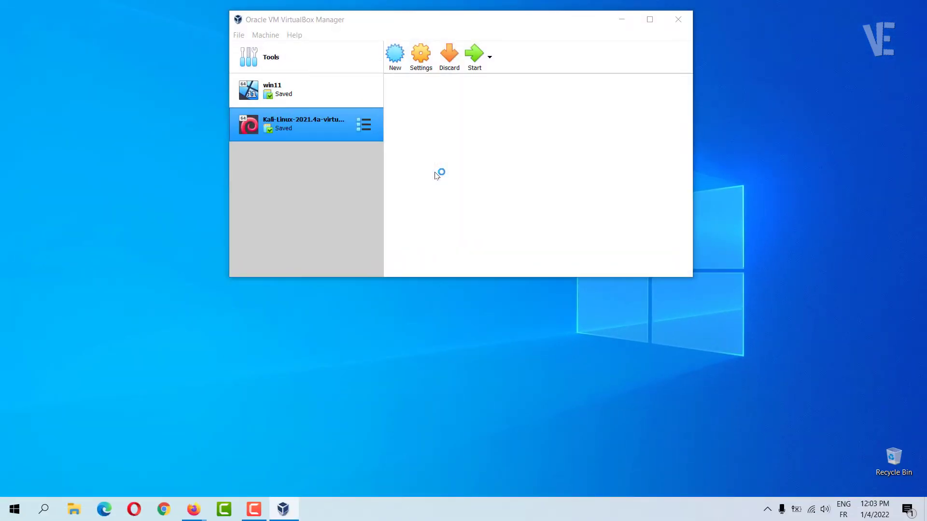
# Try to import the Kali Linux appliance with its suggested settings, agreeing to the software license.
pyautogui.scroll(-2, 488, 171)
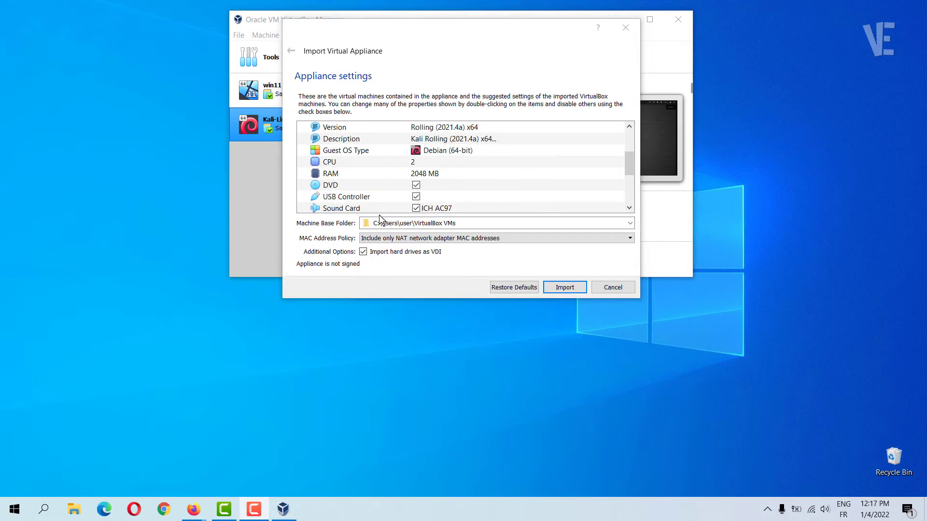
pyautogui.click(564, 287)
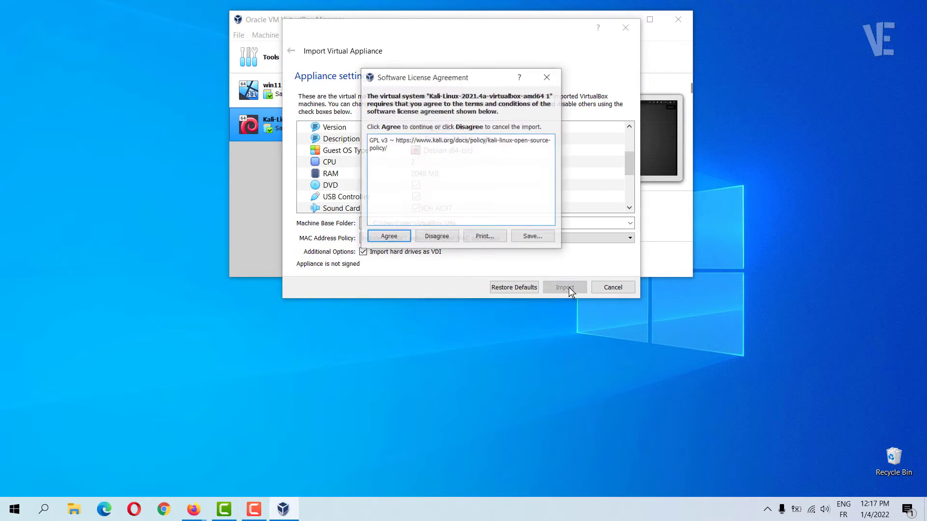
pyautogui.click(389, 237)
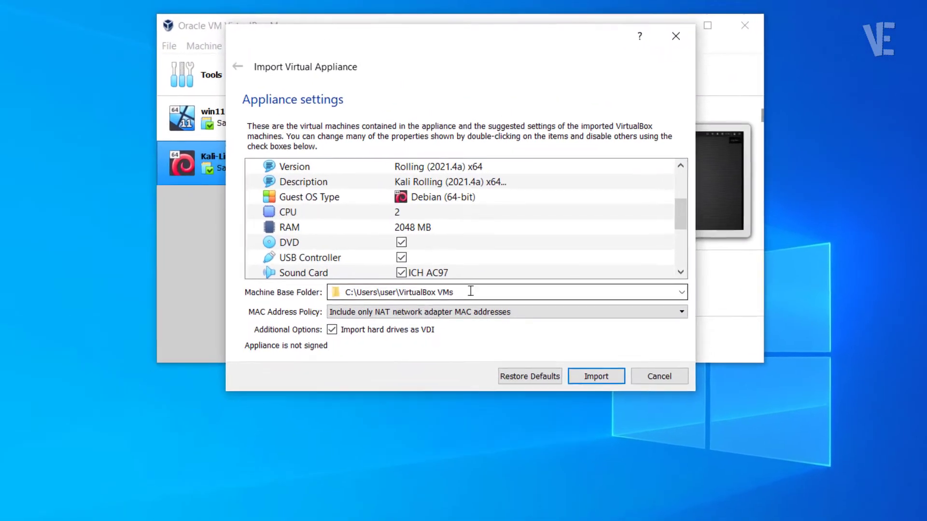
# Copy the machine base folder path from the appliance settings, cancel the import and close VirtualBox Manager.
pyautogui.moveTo(470, 291); pyautogui.dragTo(288, 298)
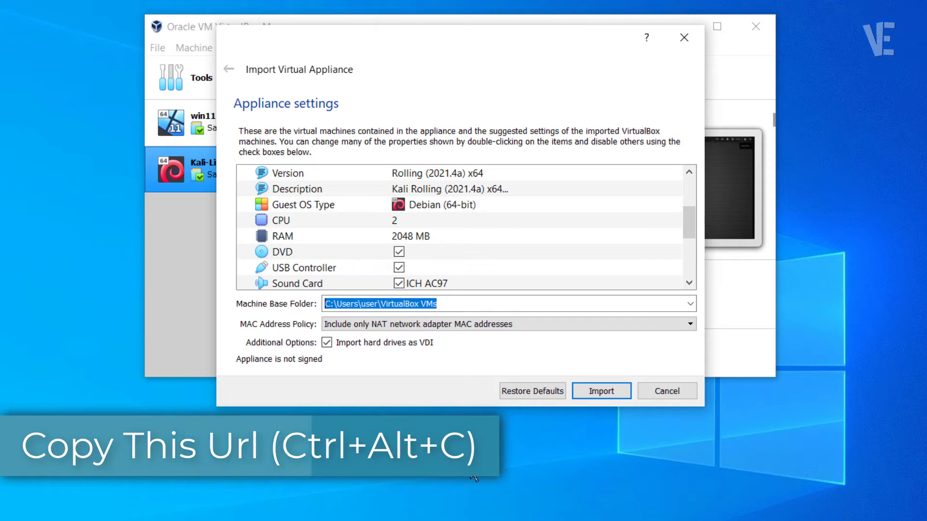
pyautogui.click(675, 391)
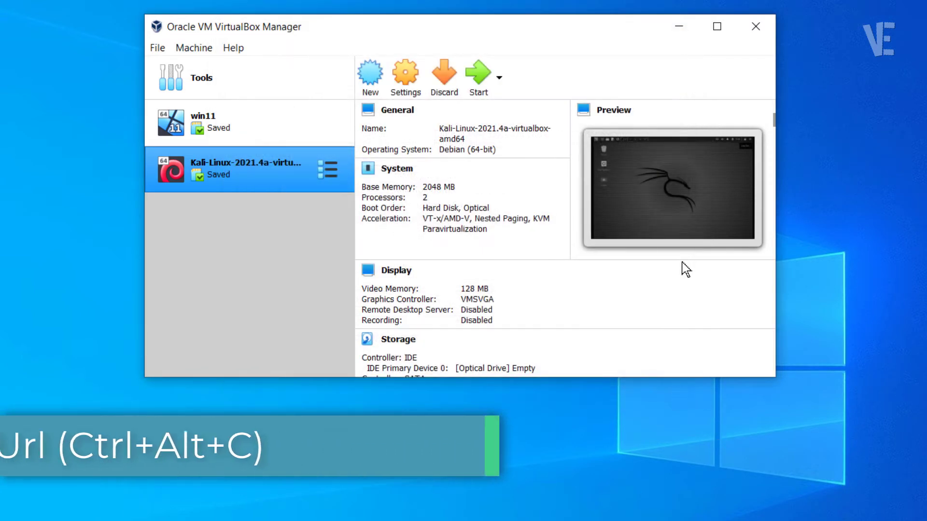
pyautogui.click(756, 26)
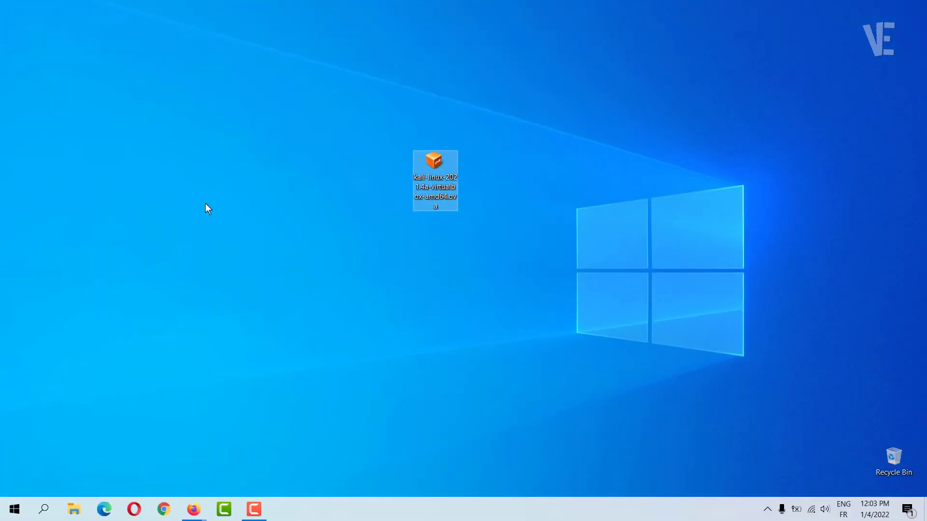
pyautogui.moveTo(436, 183); pyautogui.dragTo(50, 41)
pyautogui.click(75, 43)
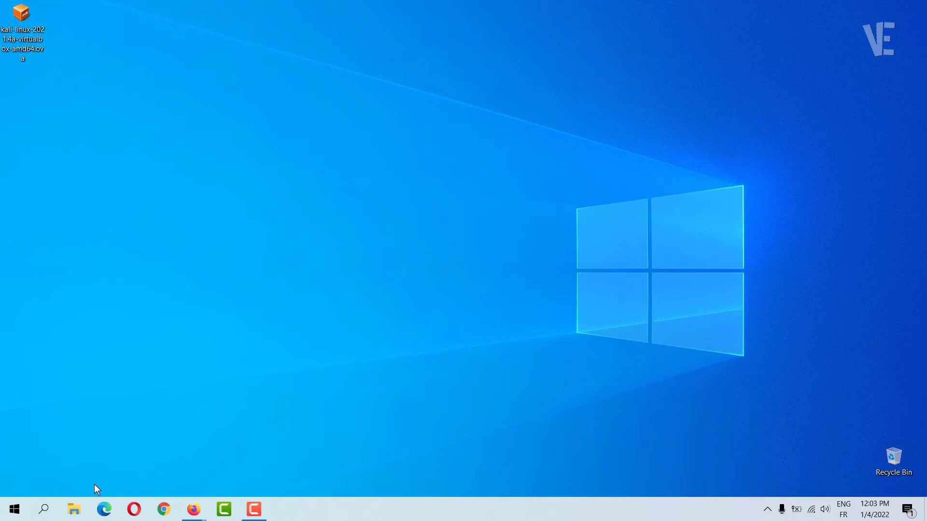
# Open the folder C:\Users\user\VirtualBox VMs in File Explorer.
pyautogui.click(79, 511)
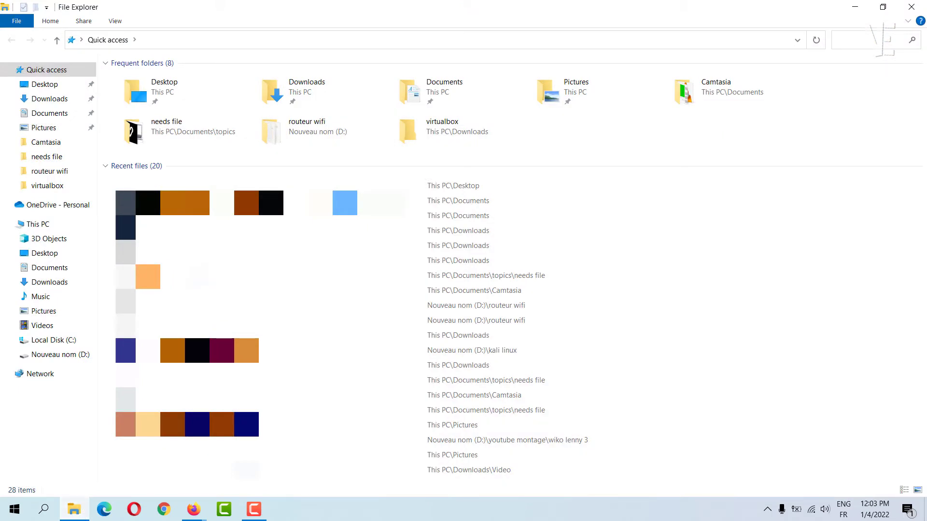
pyautogui.click(38, 224)
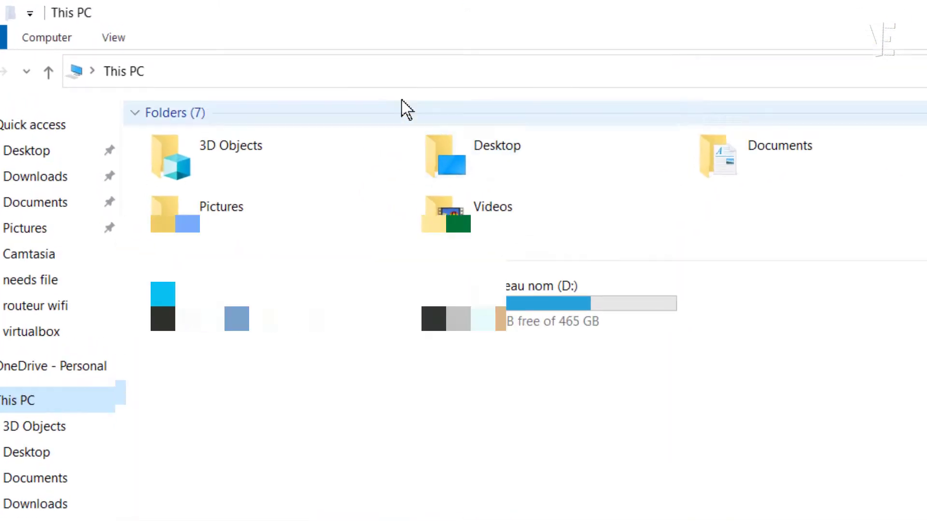
pyautogui.click(474, 72)
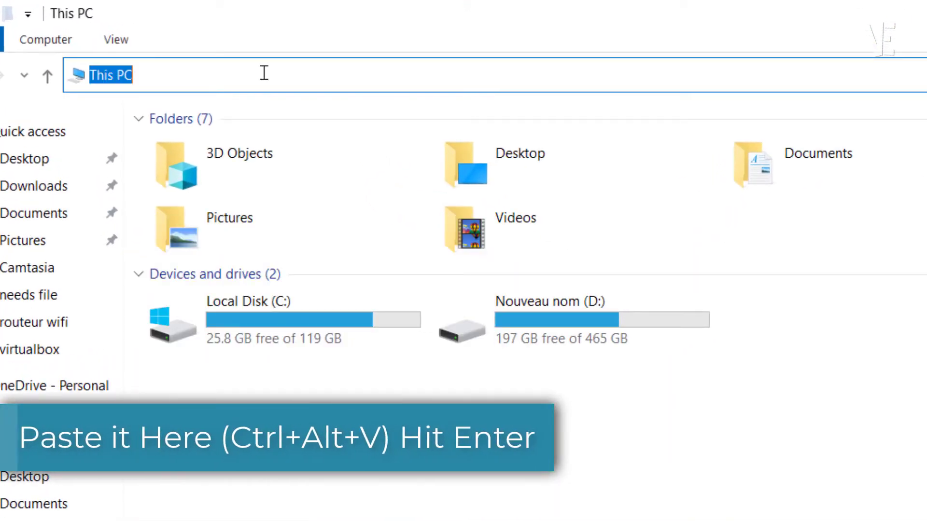
pyautogui.write('C:\\Users\\user\\VirtualBox VMs')
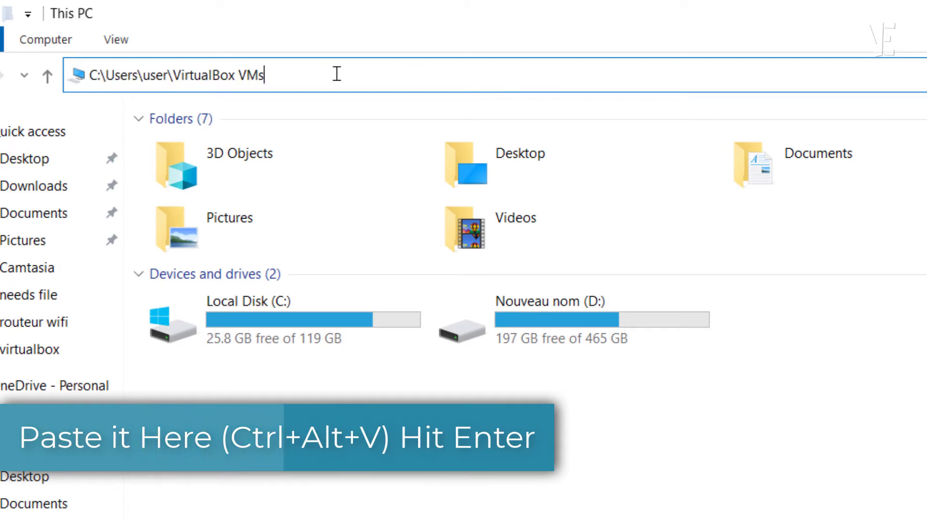
pyautogui.press('Return')
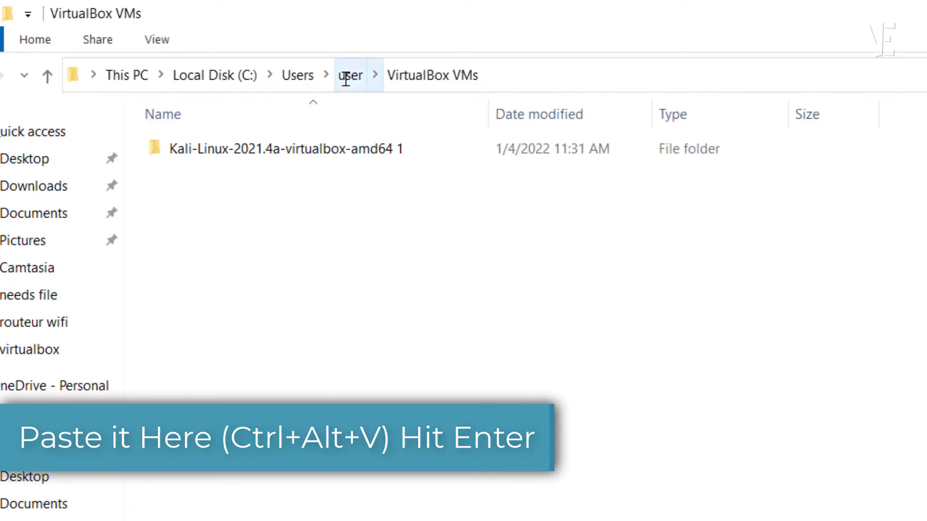
# Delete the folder "Kali-Linux-2021.4a-virtualbox-amd64 1" from VirtualBox VMs and close the window.
pyautogui.click(385, 146)
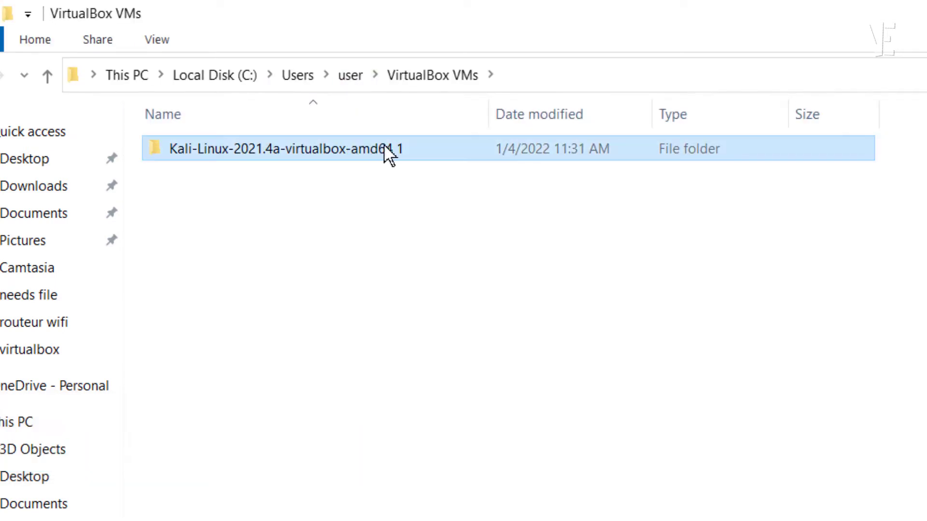
pyautogui.rightClick(367, 147)
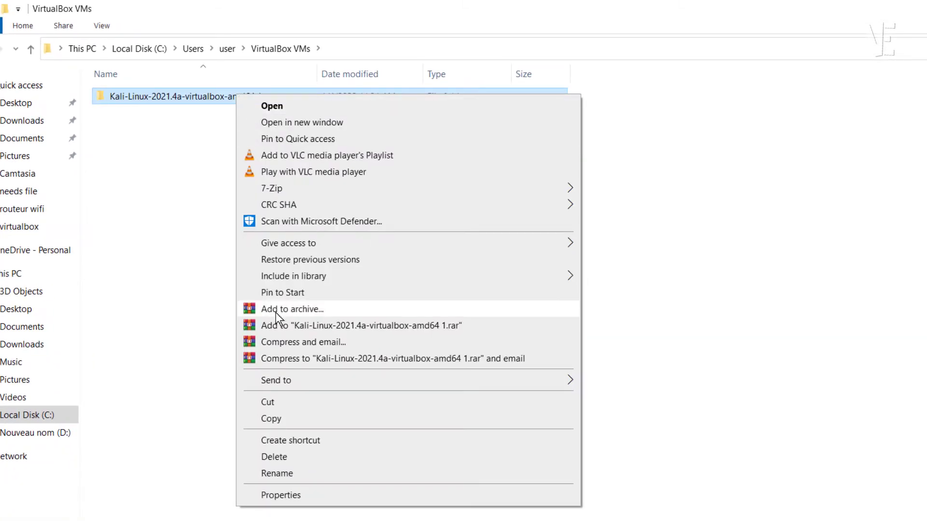
pyautogui.click(285, 454)
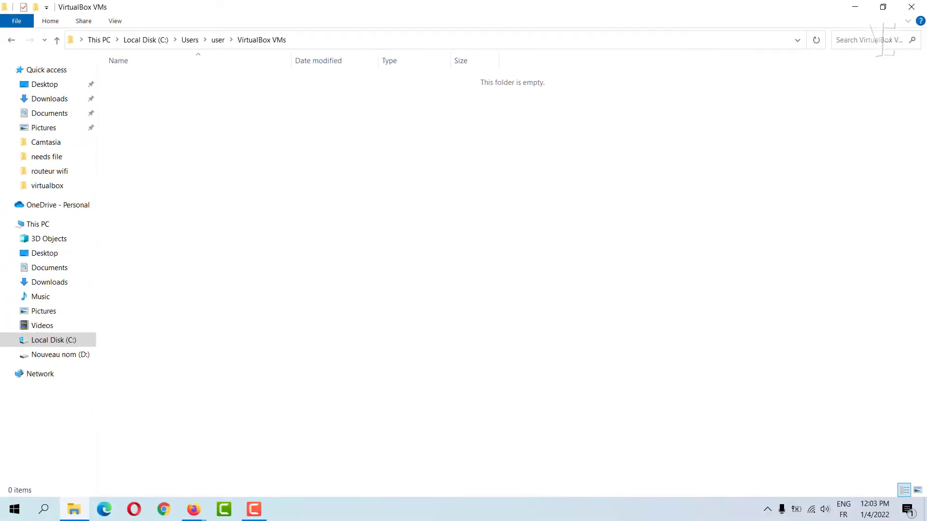
pyautogui.click(911, 6)
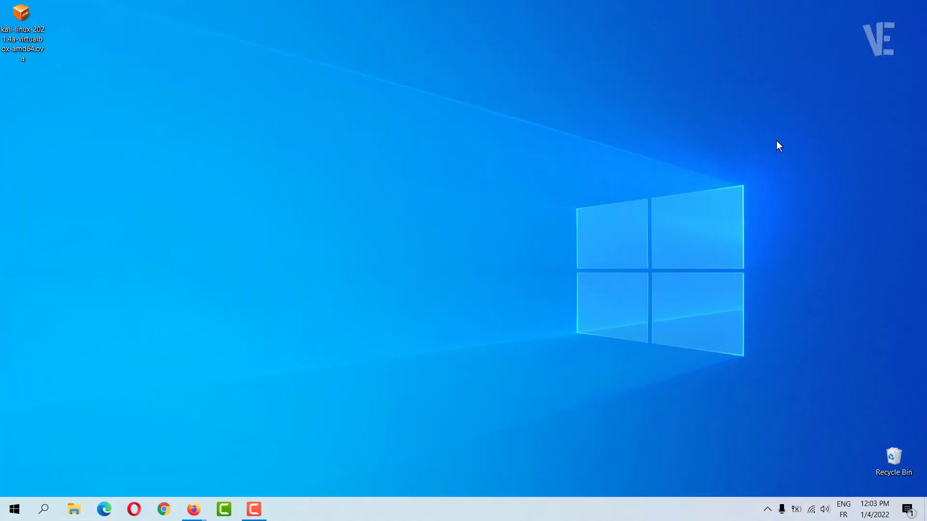
# Extract the Kali Linux .ova file on the desktop with 7-Zip into its own kali-linux-2021.4a-virtualbox-amd64 folder.
pyautogui.moveTo(38, 60); pyautogui.dragTo(456, 135)
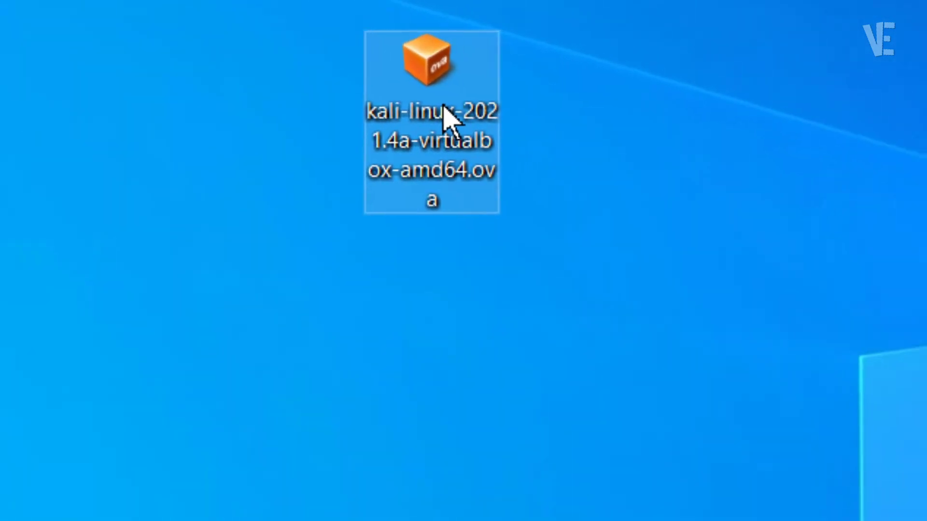
pyautogui.rightClick(461, 115)
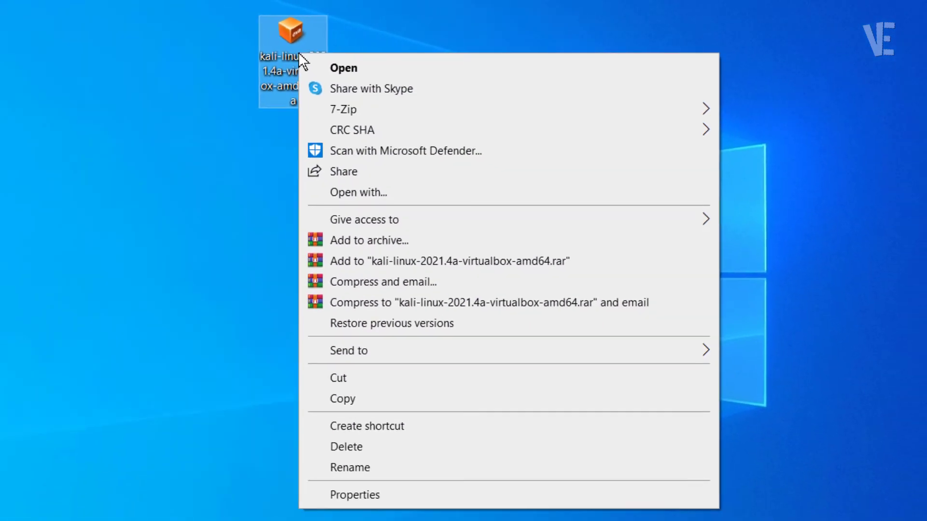
pyautogui.moveTo(345, 110)
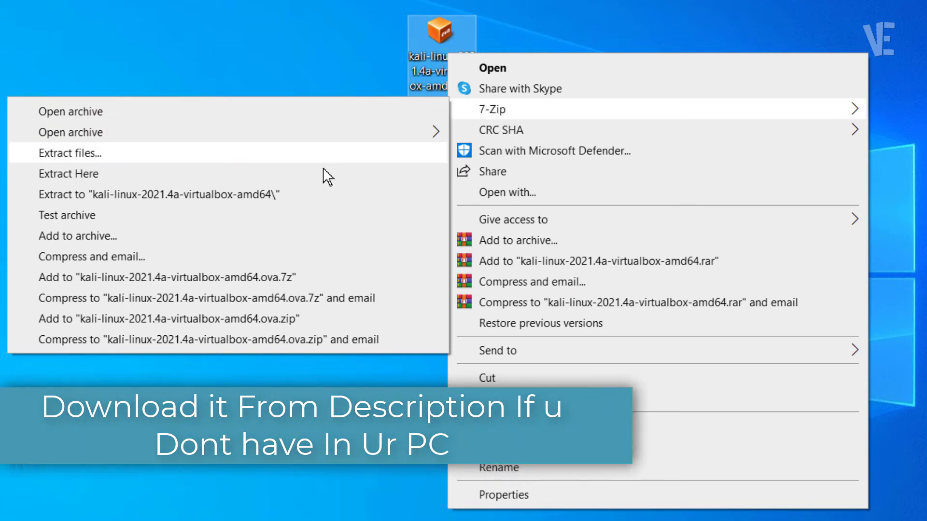
pyautogui.click(198, 194)
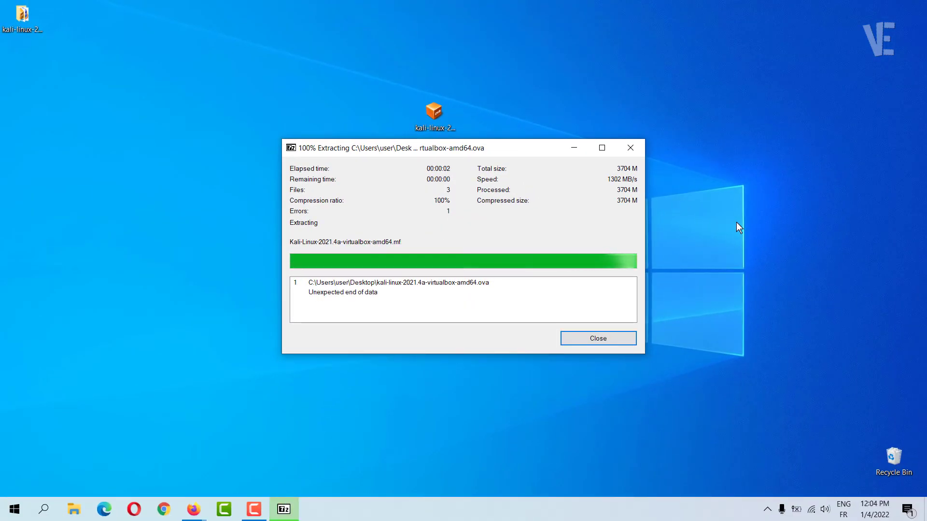
pyautogui.click(622, 339)
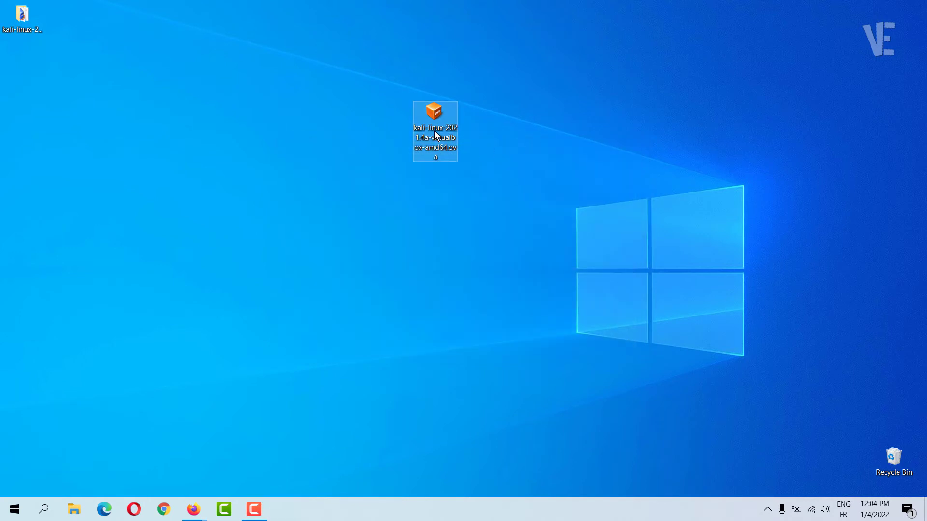
# Open the extracted kali-linux-2021.4a-virtualbox-amd64 folder, locate the disk001.vmdk file and minimize the window.
pyautogui.moveTo(434, 131); pyautogui.dragTo(22, 81)
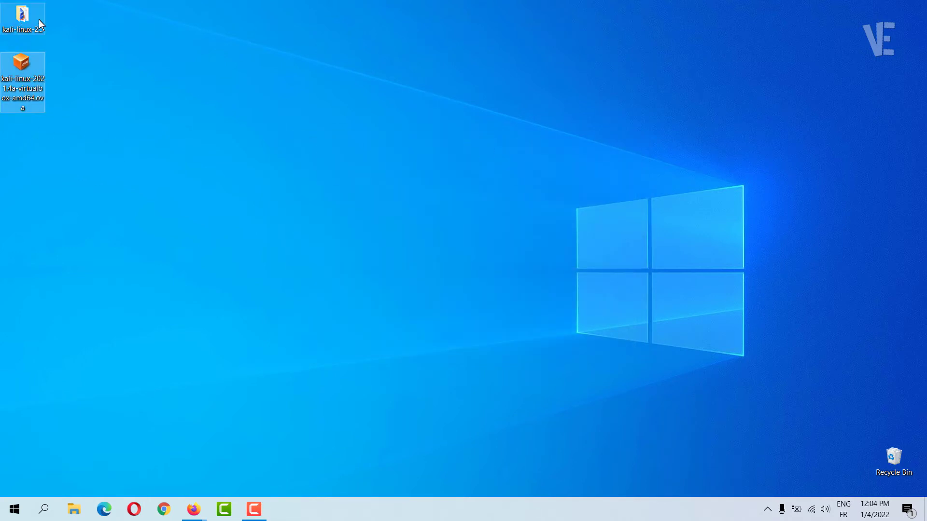
pyautogui.moveTo(39, 19); pyautogui.dragTo(452, 150)
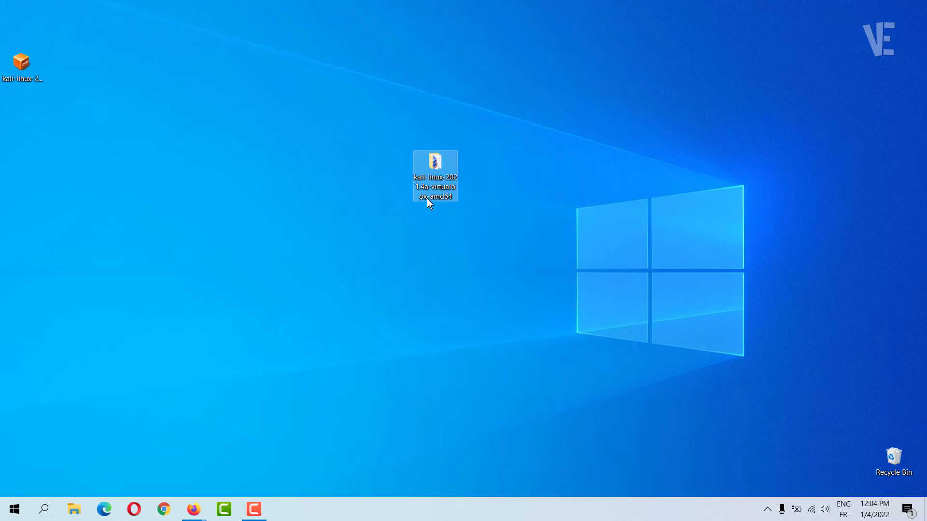
pyautogui.doubleClick(439, 170)
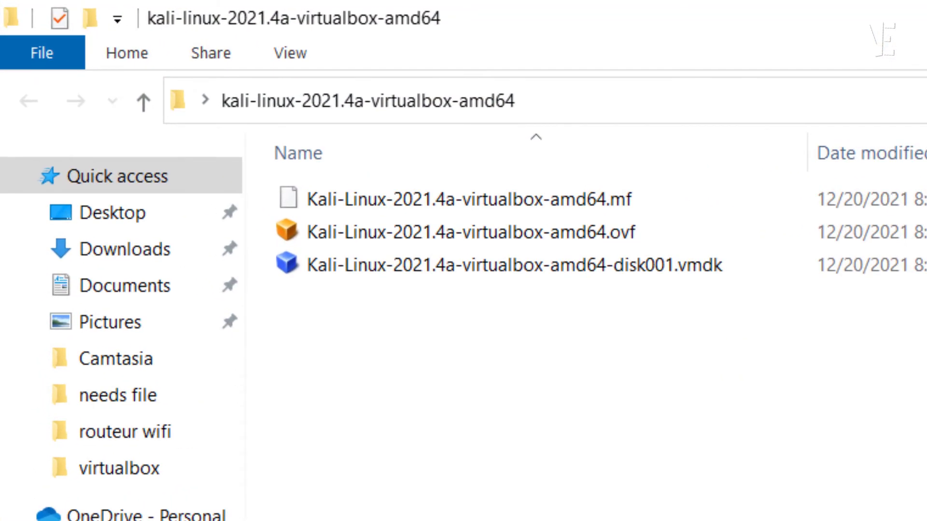
pyautogui.click(656, 265)
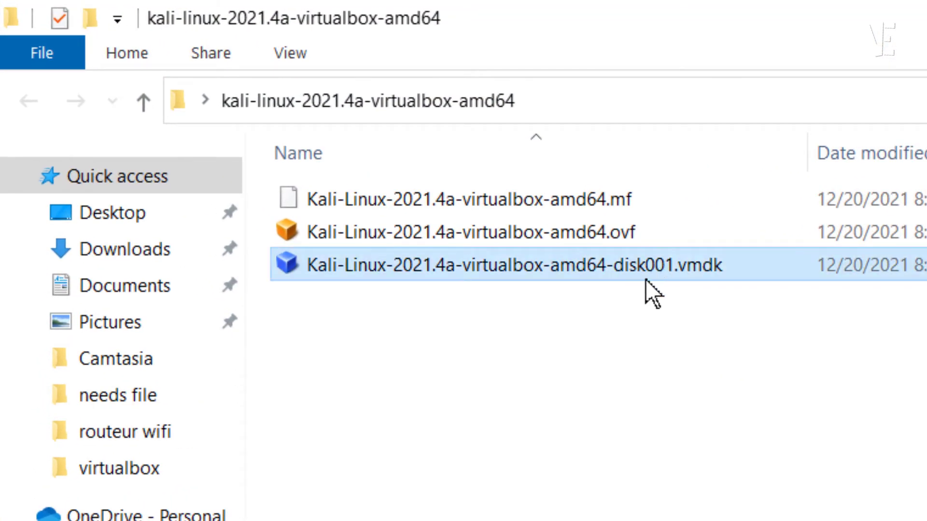
pyautogui.click(649, 315)
pyautogui.click(654, 265)
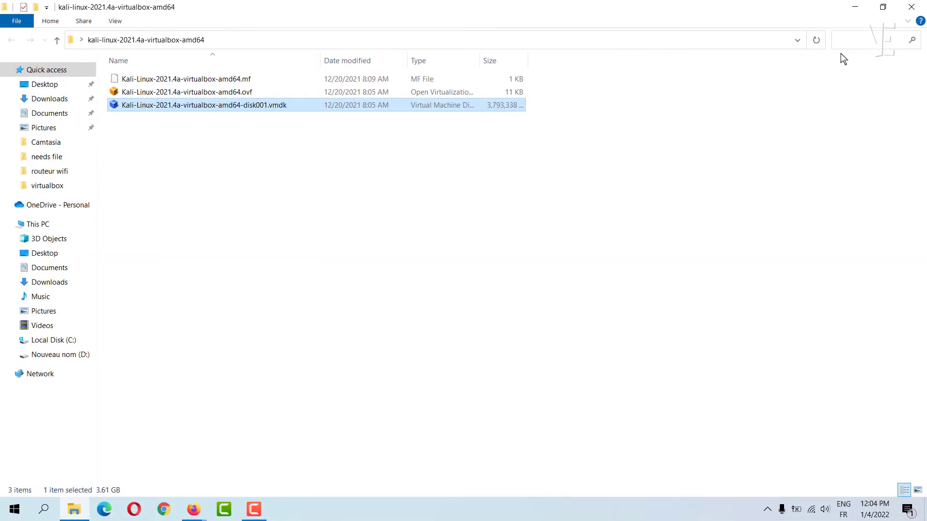
pyautogui.click(855, 9)
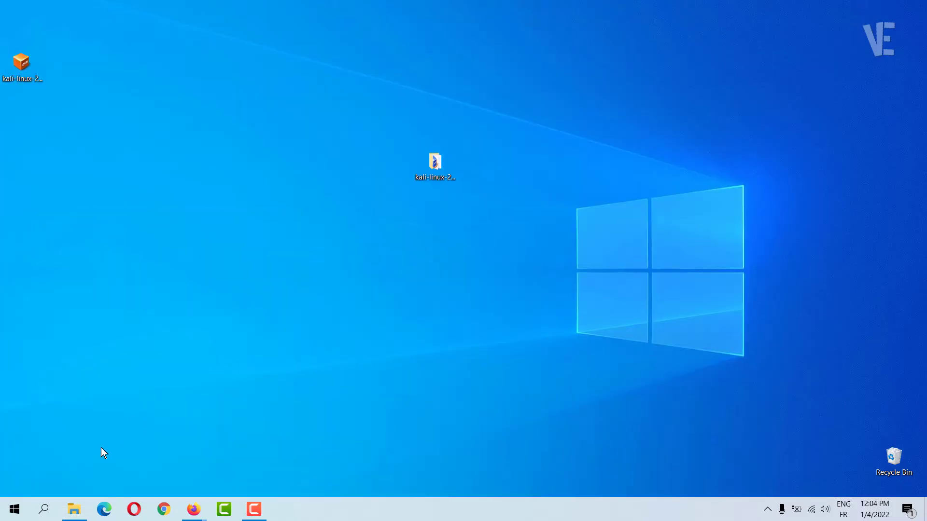
# Find and launch Oracle VM VirtualBox.
pyautogui.click(47, 508)
pyautogui.write('v')
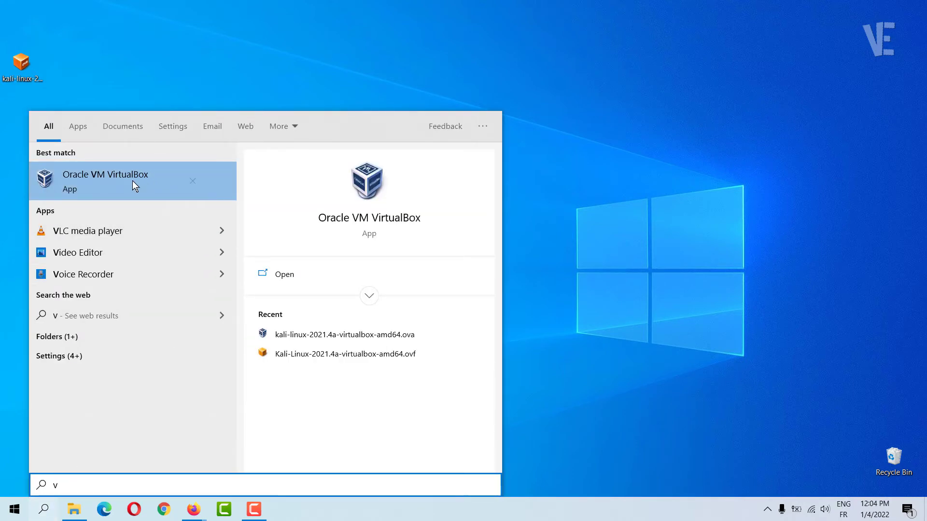
pyautogui.click(133, 183)
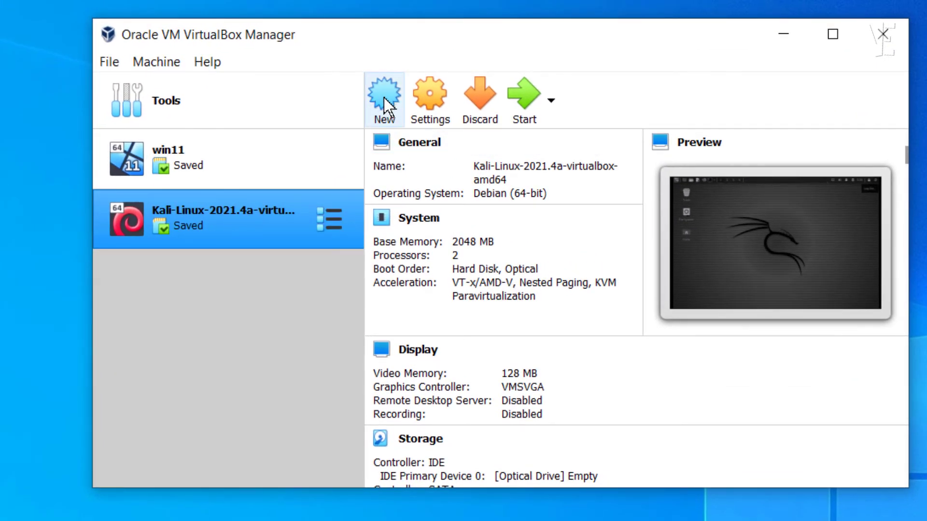
# Start creating a new virtual machine and name it "kali linux 2022".
pyautogui.click(385, 99)
pyautogui.write('linu')
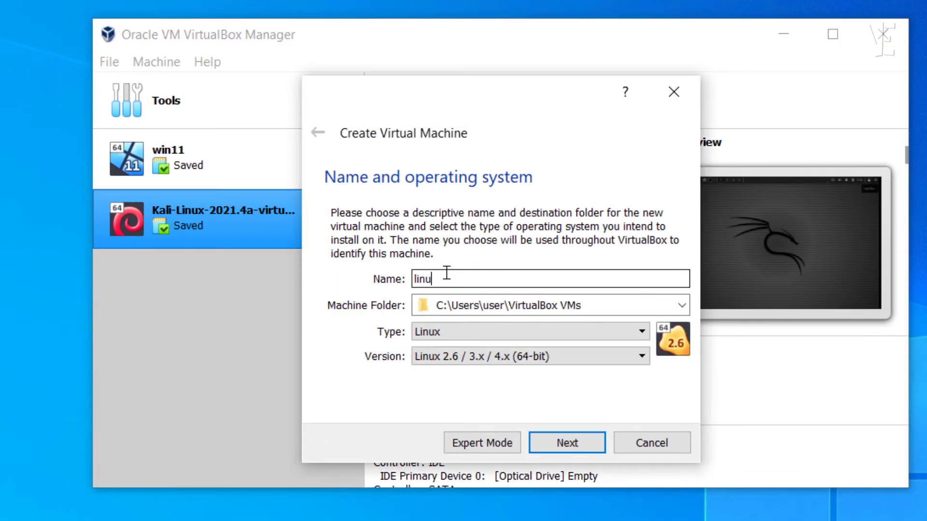
pyautogui.press('BackSpace')
pyautogui.press('BackSpace')
pyautogui.press('BackSpace')
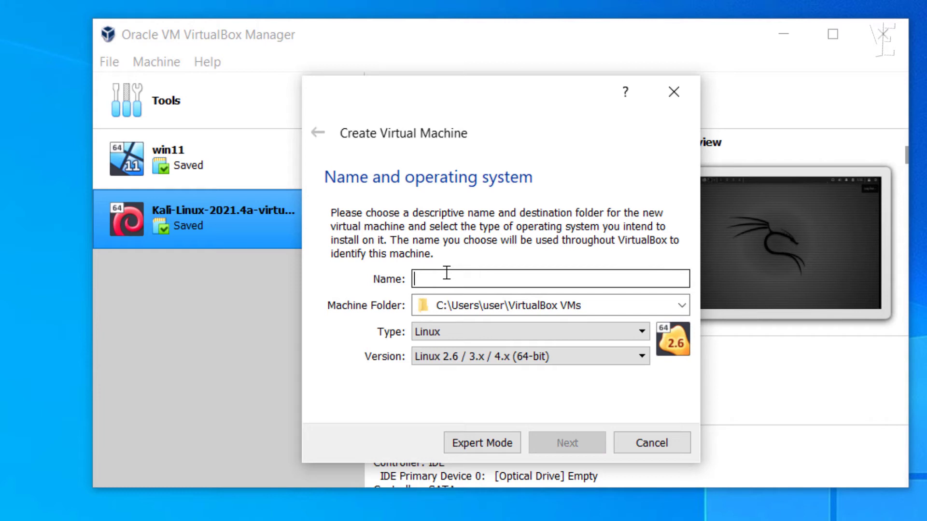
pyautogui.write('kali li')
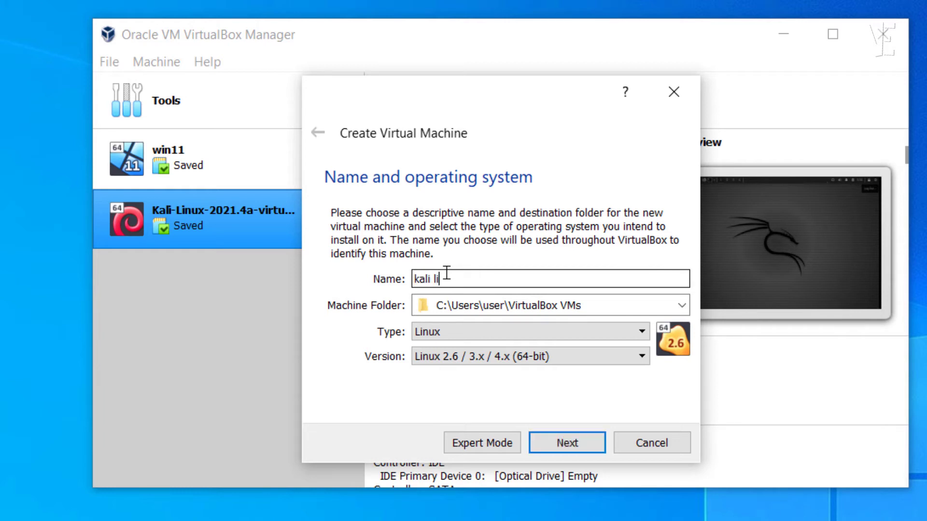
pyautogui.write('nux 202')
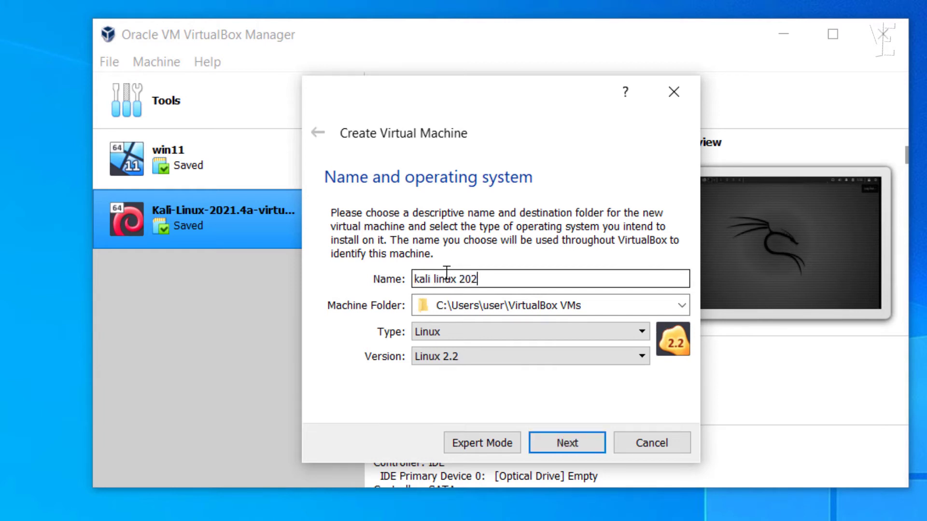
pyautogui.write('2')
pyautogui.moveTo(512, 278); pyautogui.dragTo(347, 265)
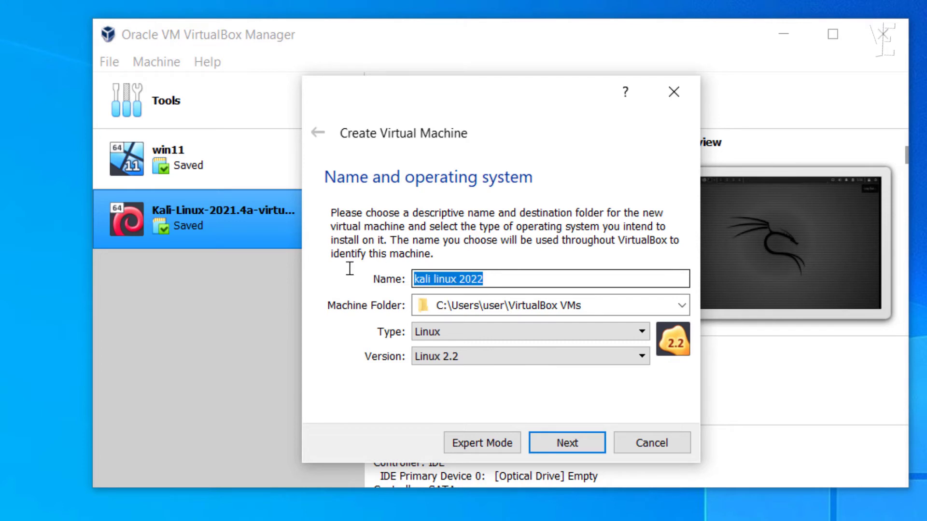
# Set the machine type to Linux and version to Debian (64-bit), and allocate 4096 MB of memory.
pyautogui.click(485, 332)
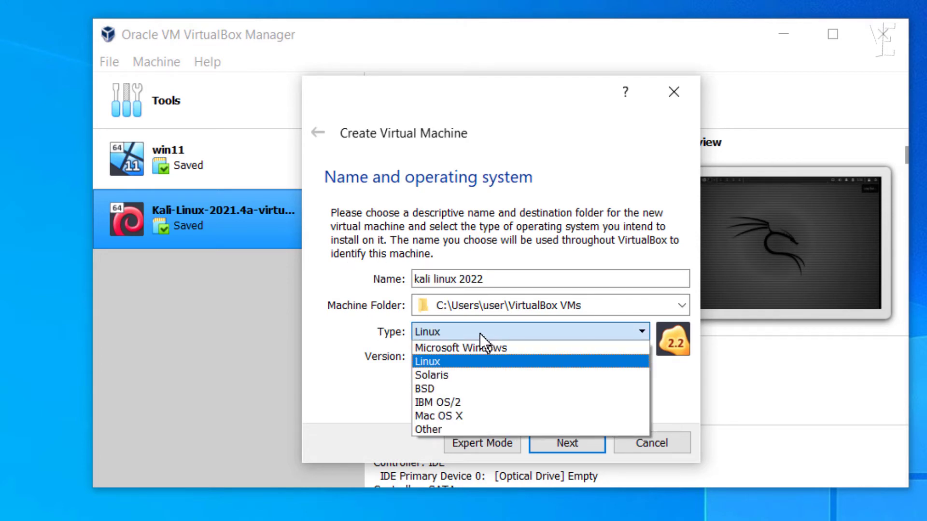
pyautogui.click(463, 360)
pyautogui.click(487, 359)
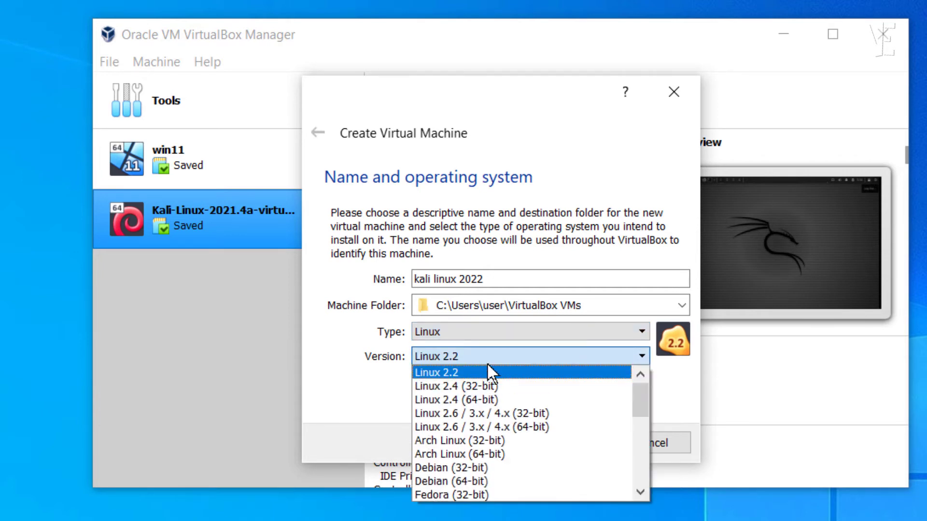
pyautogui.click(468, 479)
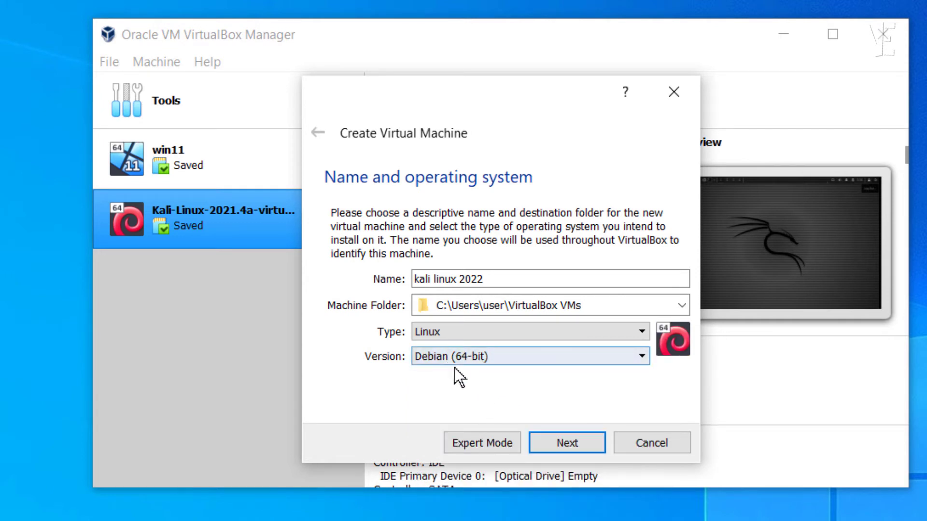
pyautogui.click(573, 443)
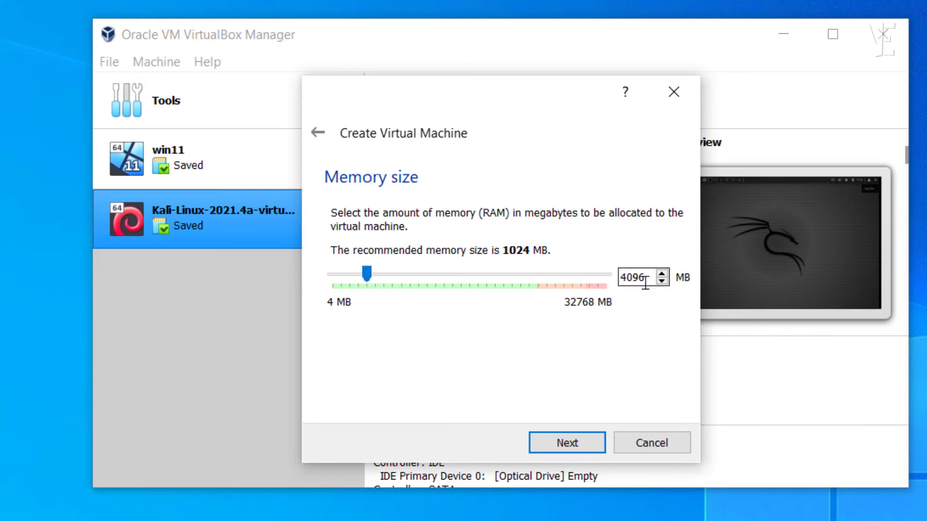
pyautogui.click(583, 442)
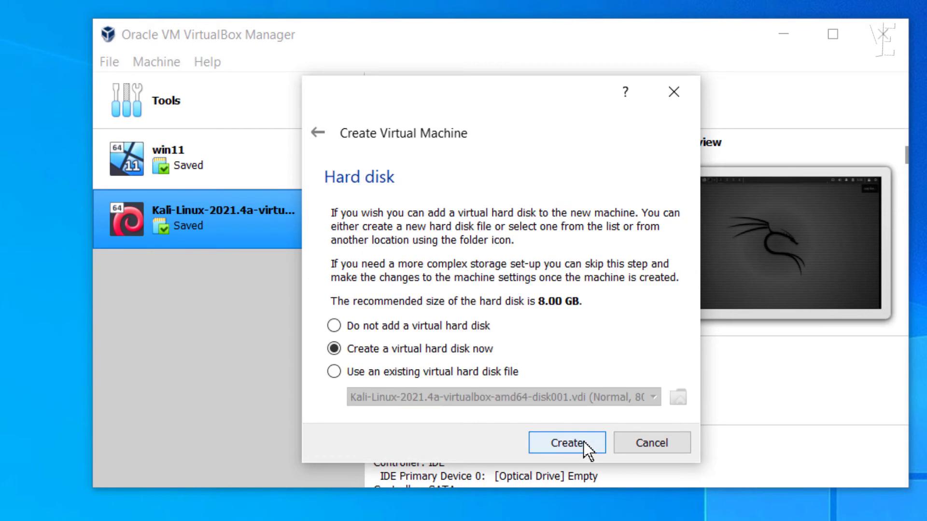
# Use the existing disk Kali-Linux-2021.4a-virtualbox-amd64-disk001.vmdk from the extracted desktop folder as the hard disk and create the machine.
pyautogui.click(355, 372)
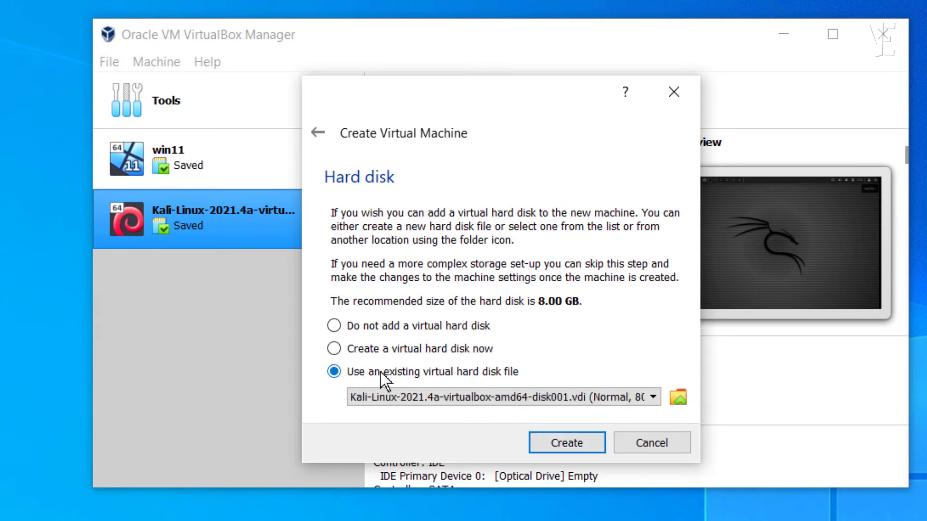
pyautogui.click(678, 398)
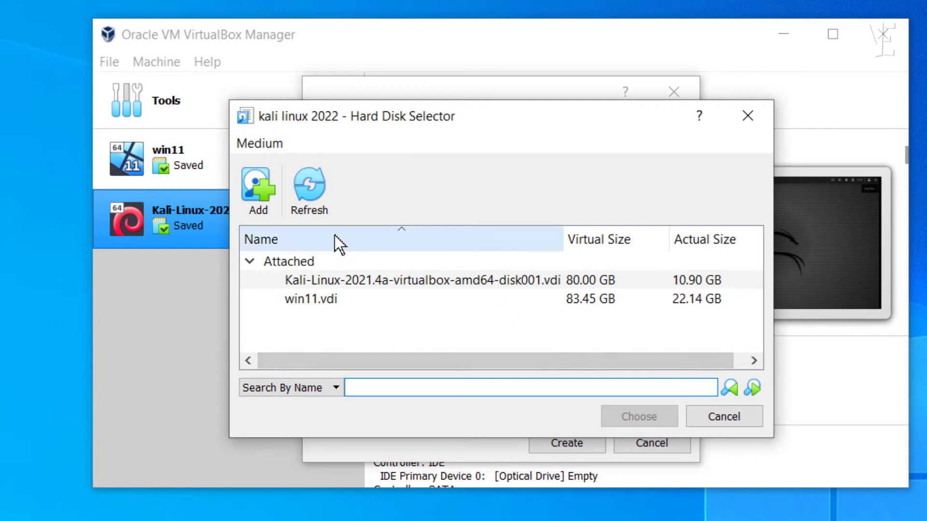
pyautogui.click(262, 187)
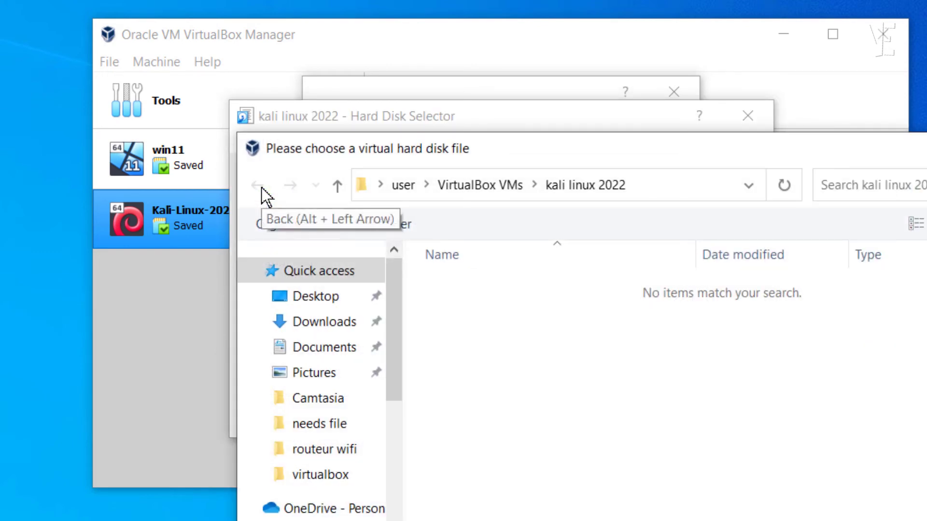
pyautogui.click(310, 300)
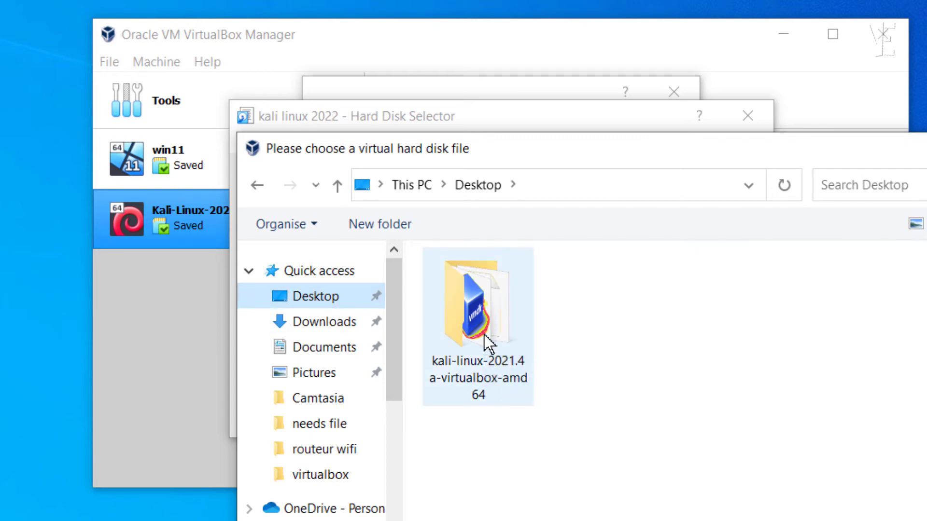
pyautogui.doubleClick(485, 334)
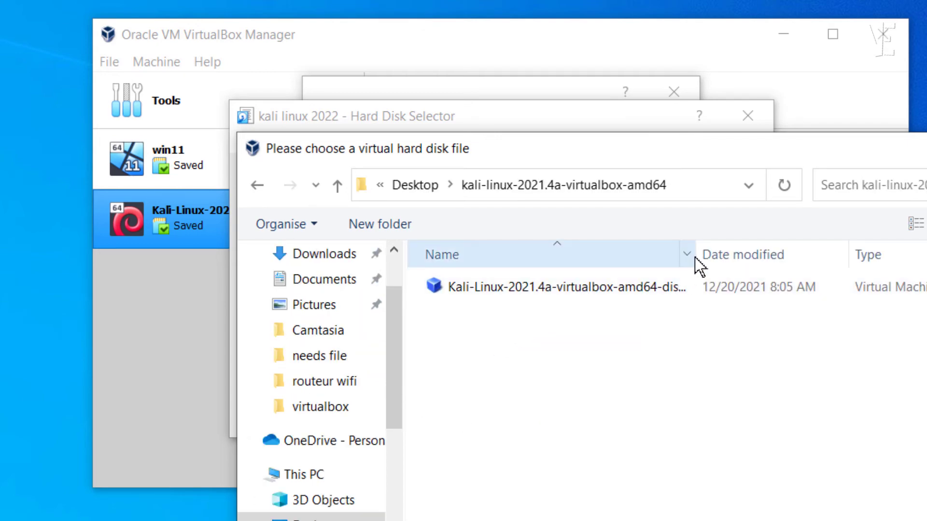
pyautogui.moveTo(695, 256); pyautogui.dragTo(809, 254)
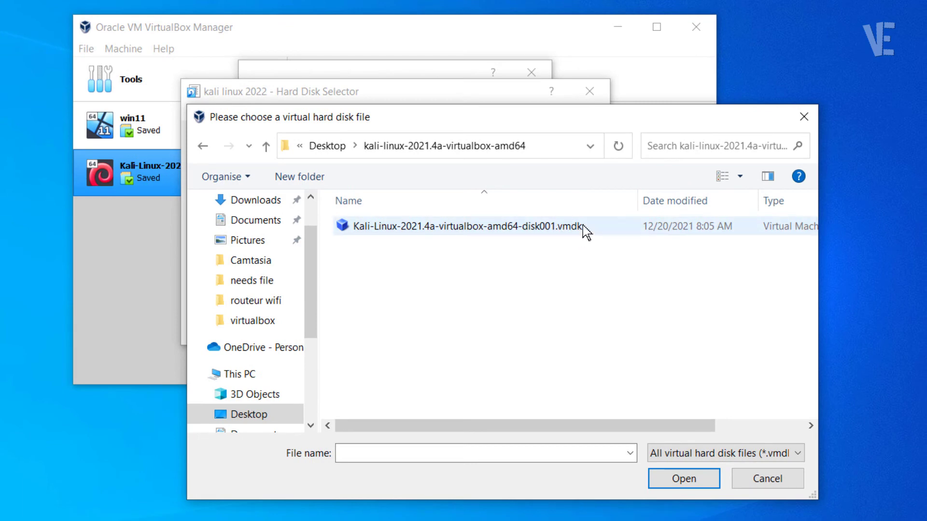
pyautogui.click(500, 230)
pyautogui.click(683, 478)
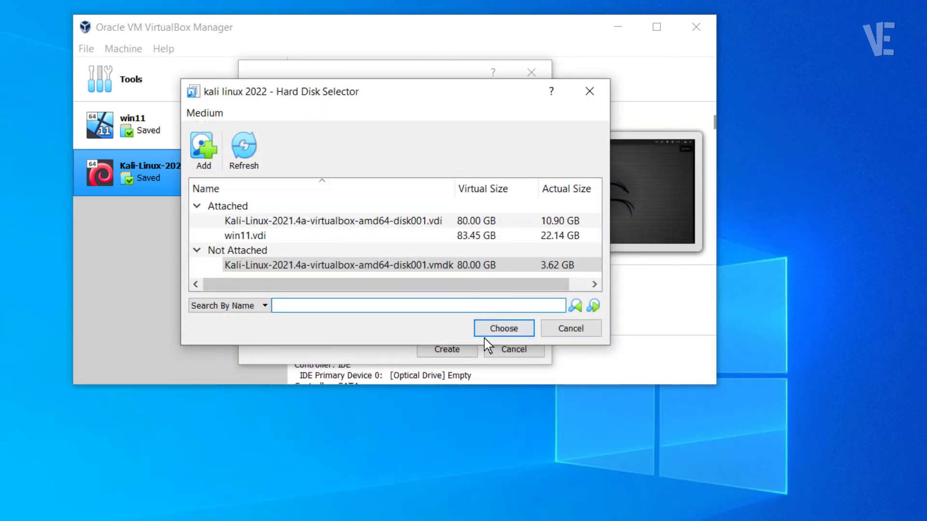
pyautogui.click(505, 330)
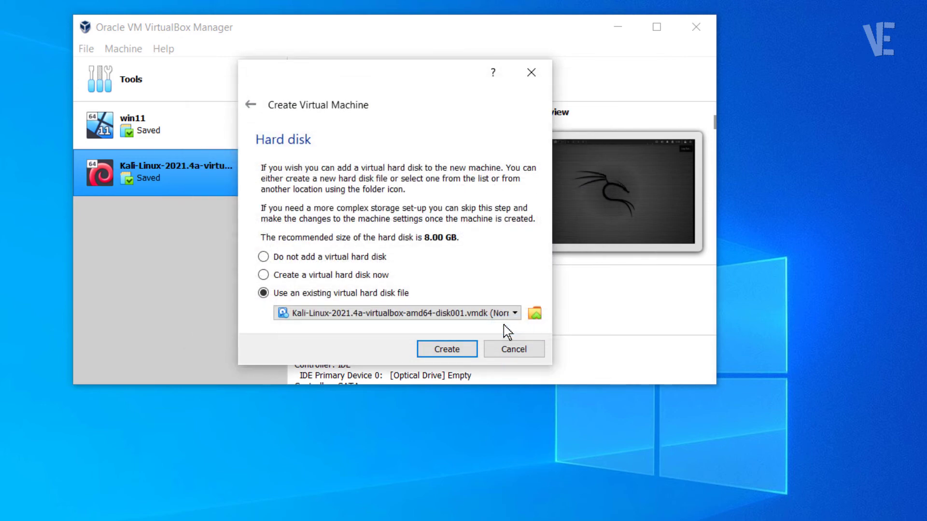
pyautogui.click(447, 350)
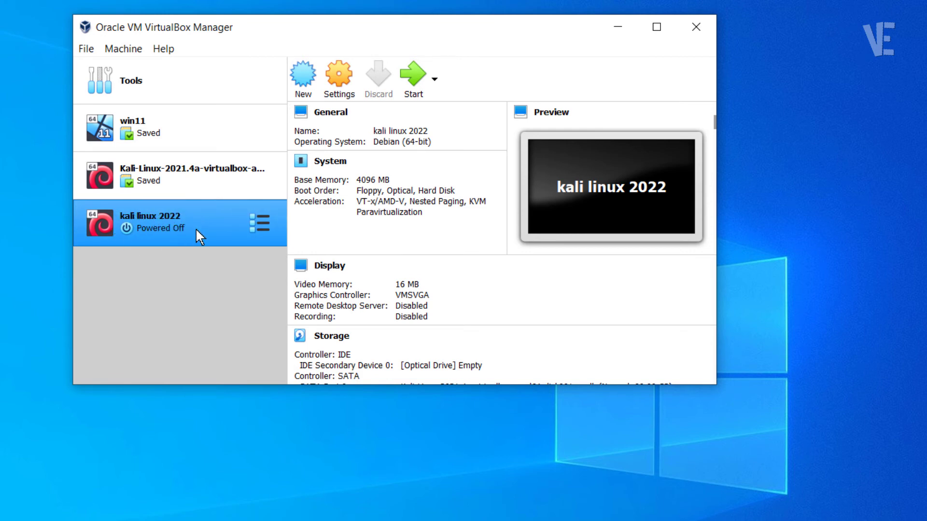
# Start the kali linux 2022 virtual machine and dismiss the keyboard capture and mouse integration notices.
pyautogui.click(418, 81)
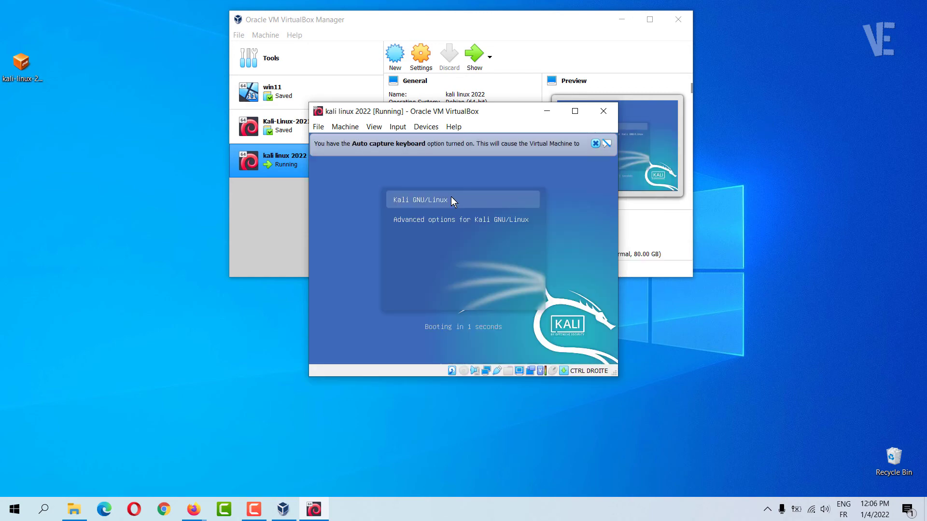
pyautogui.click(673, 144)
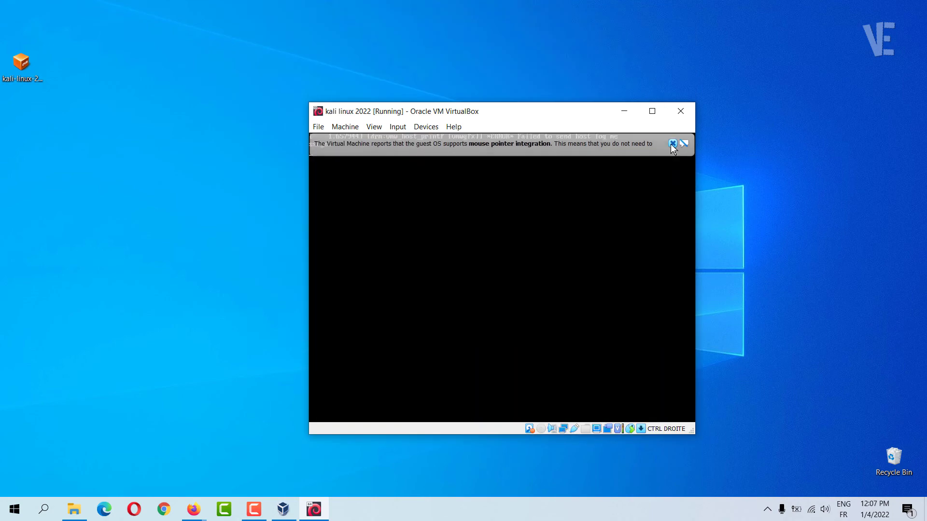
pyautogui.click(673, 144)
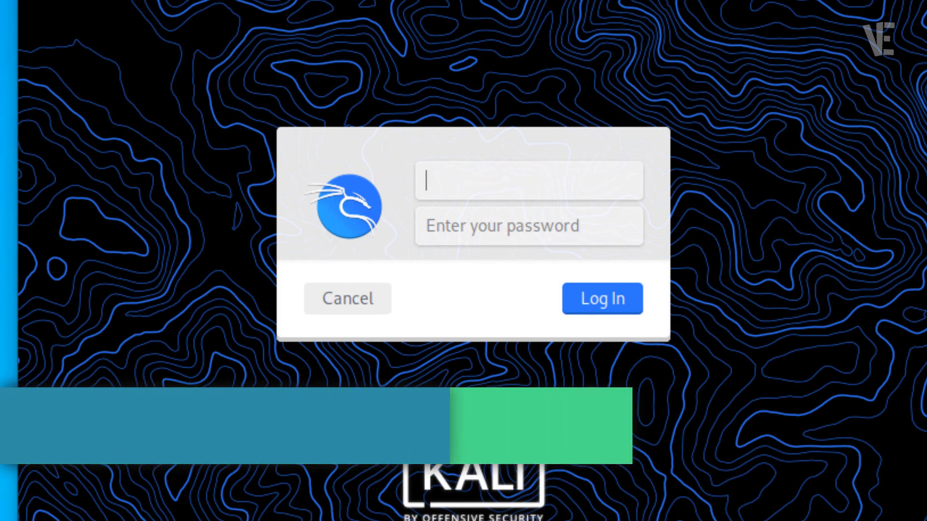
# Log in to Kali Linux with the username kali and the account password.
pyautogui.write('kqli')
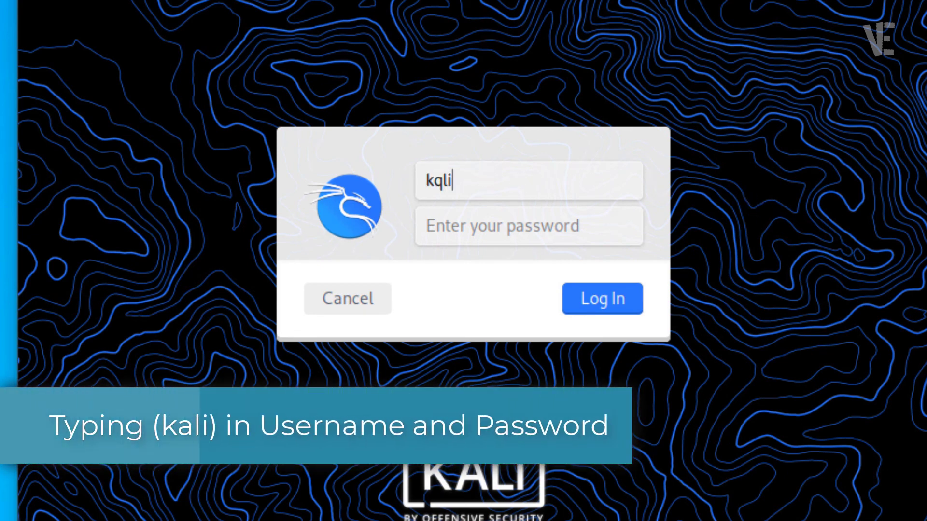
pyautogui.press('BackSpace')
pyautogui.press('BackSpace')
pyautogui.press('BackSpace')
pyautogui.write('ali')
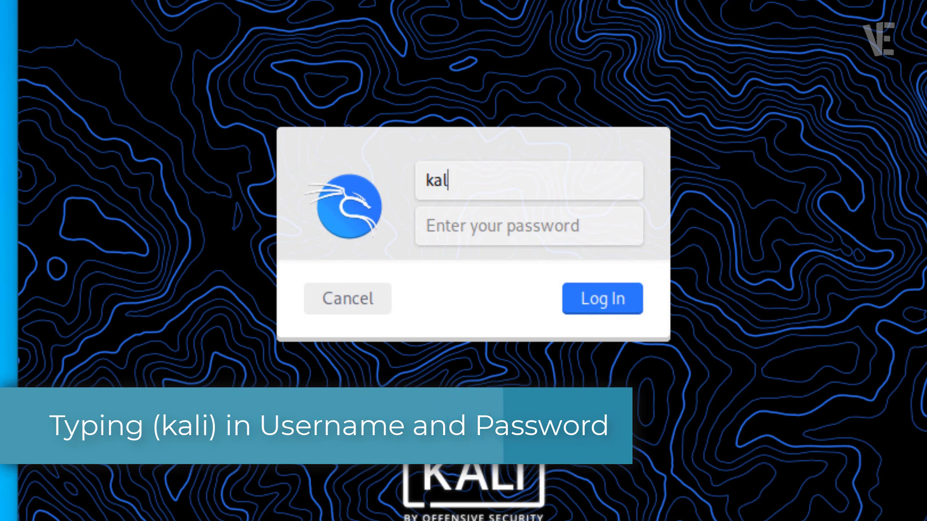
pyautogui.click(529, 225)
pyautogui.write('ka')
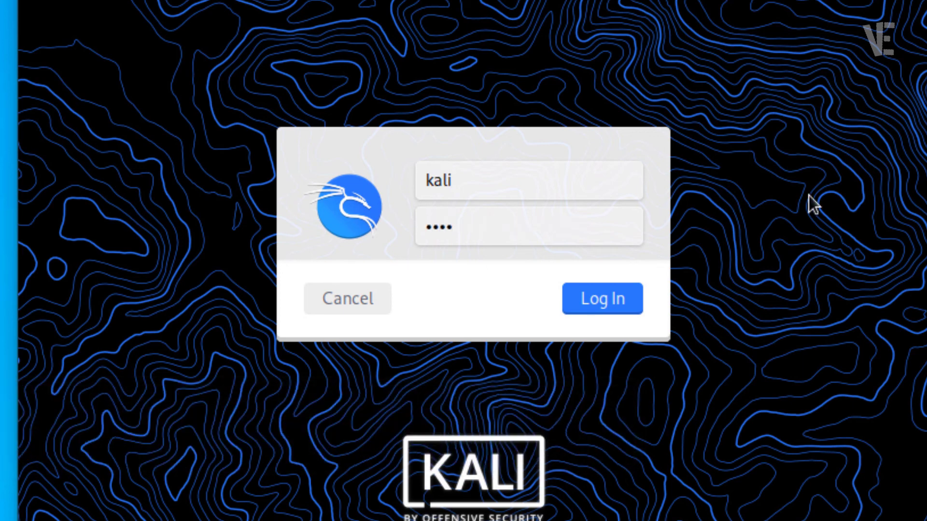
pyautogui.write('li')
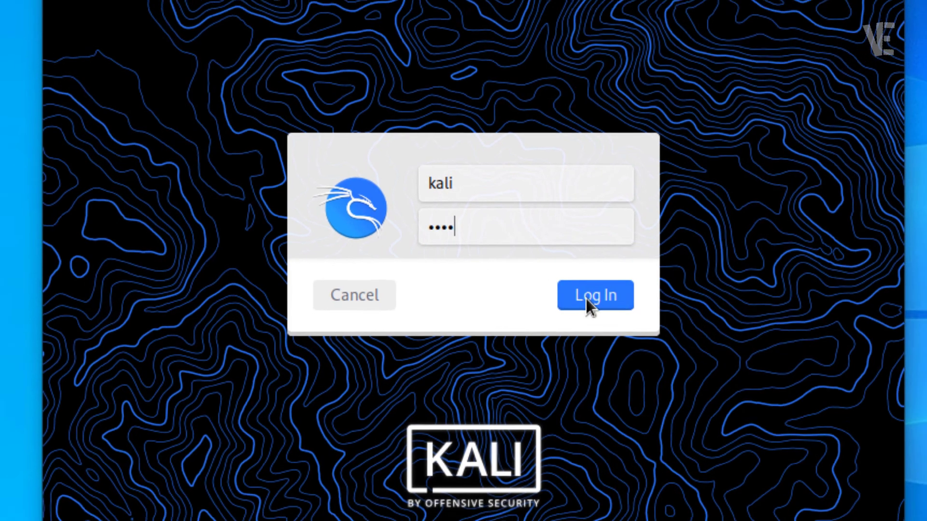
pyautogui.click(587, 300)
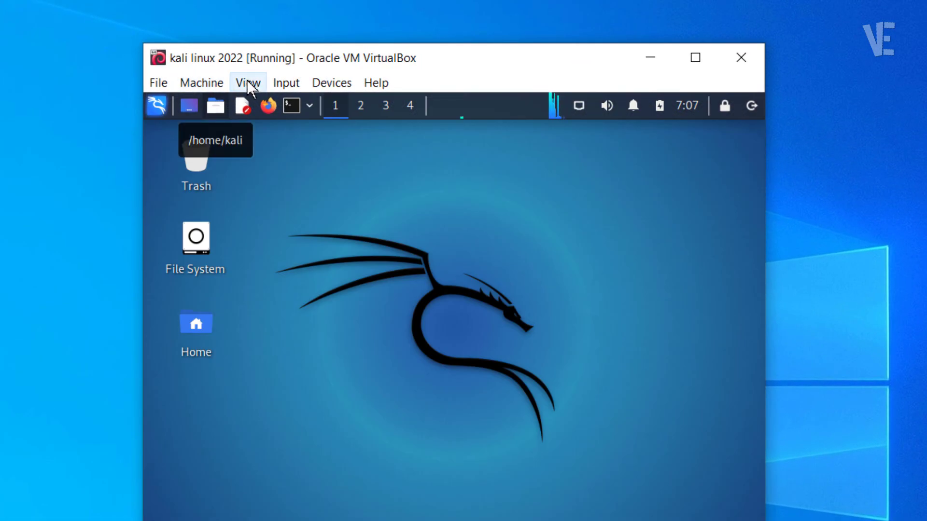
# Switch the running Kali Linux machine to full-screen mode and confirm the switch.
pyautogui.click(247, 82)
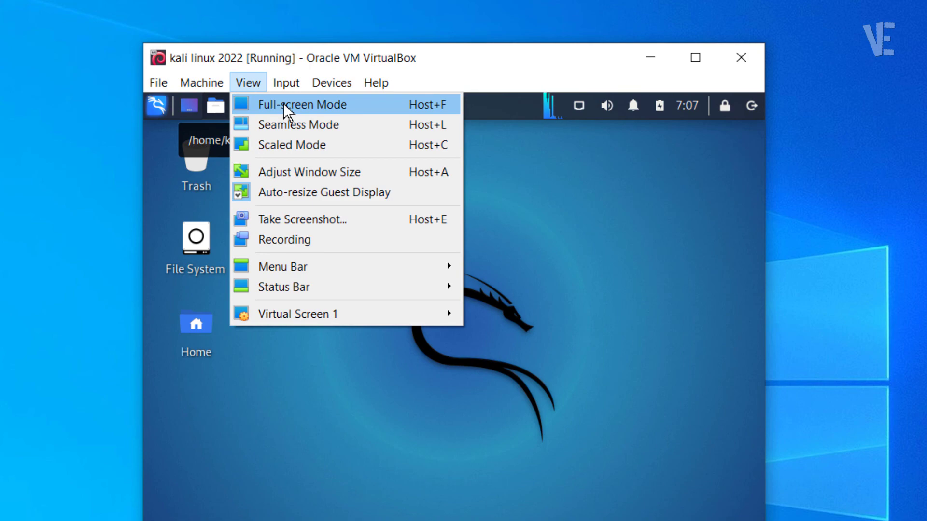
pyautogui.click(284, 103)
pyautogui.click(419, 394)
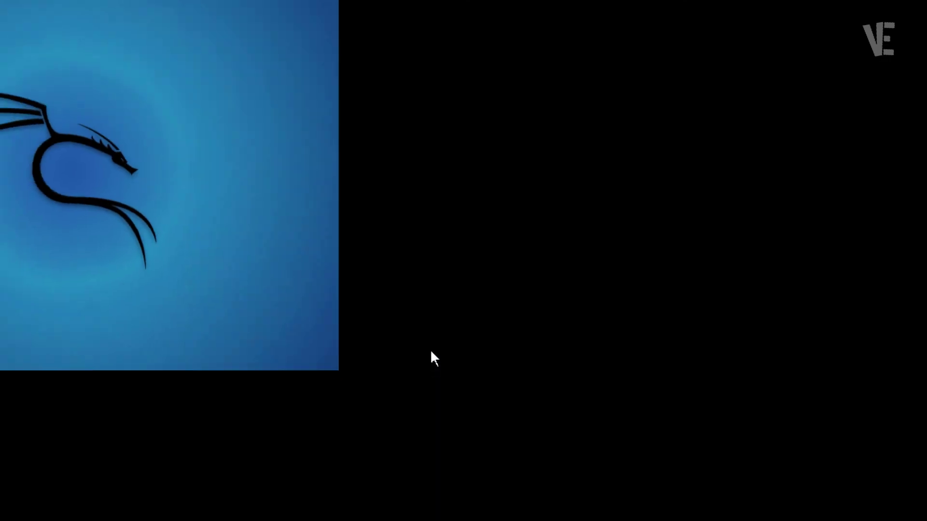